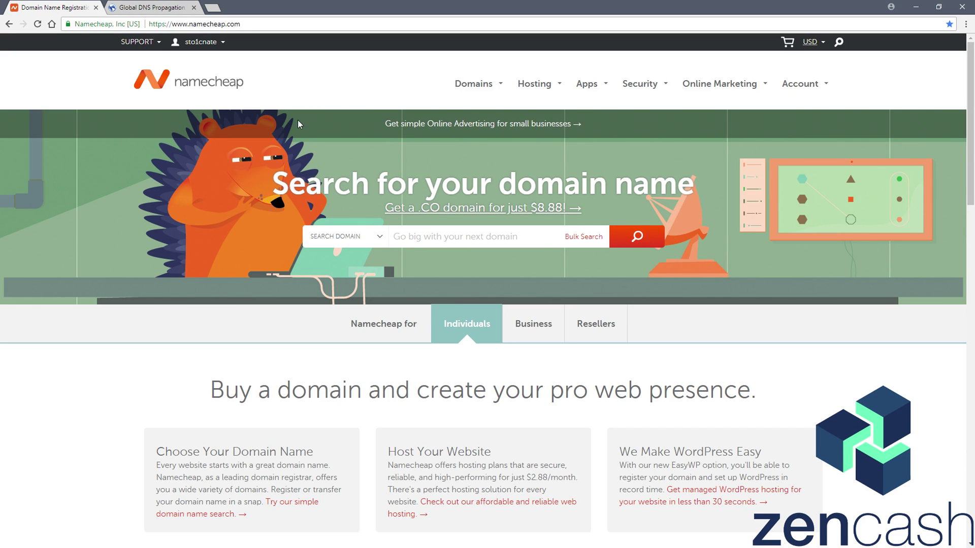
# Search Namecheap for 'zentest' and add the discounted zentest.win ($0.48/yr) to the cart.
pyautogui.click(425, 236)
pyautogui.write('zentes')
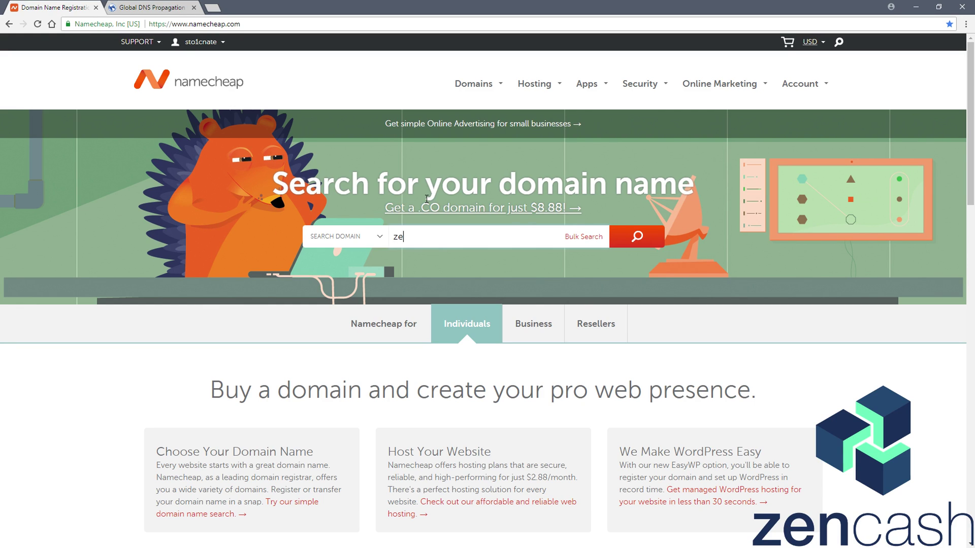
pyautogui.write('t')
pyautogui.press('Return')
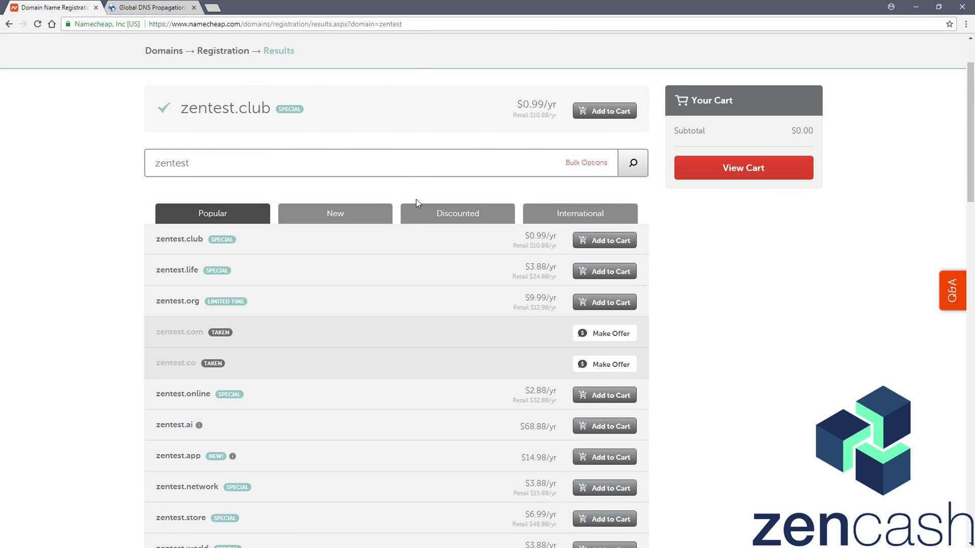
pyautogui.click(462, 218)
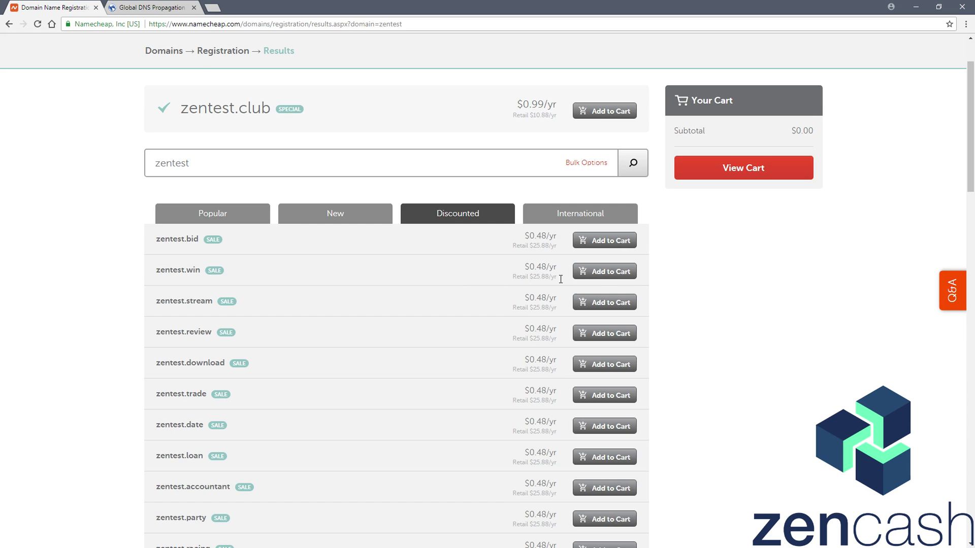
pyautogui.click(605, 273)
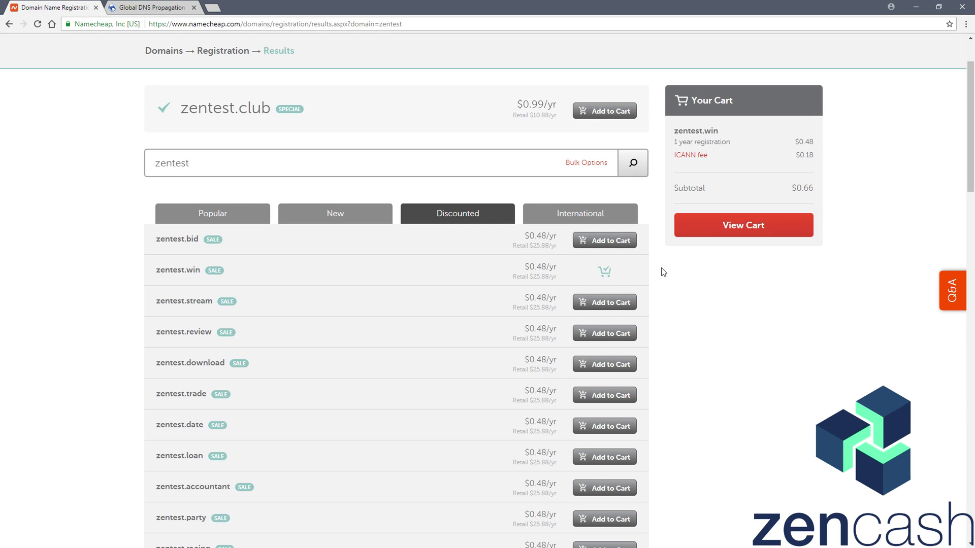
# In the shopping cart, keep zentest.win's registration period at 1 year for a $0.66 subtotal.
pyautogui.click(737, 229)
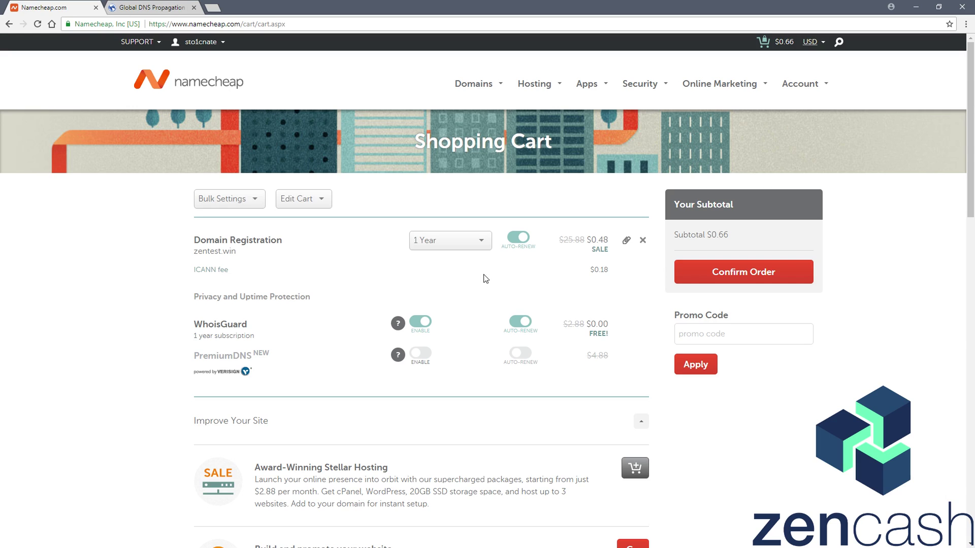
pyautogui.click(441, 246)
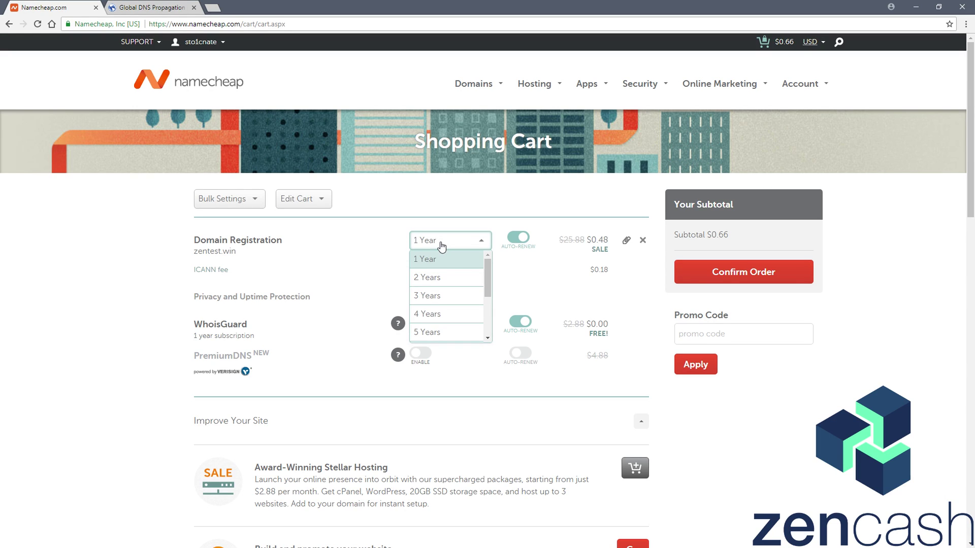
pyautogui.click(443, 248)
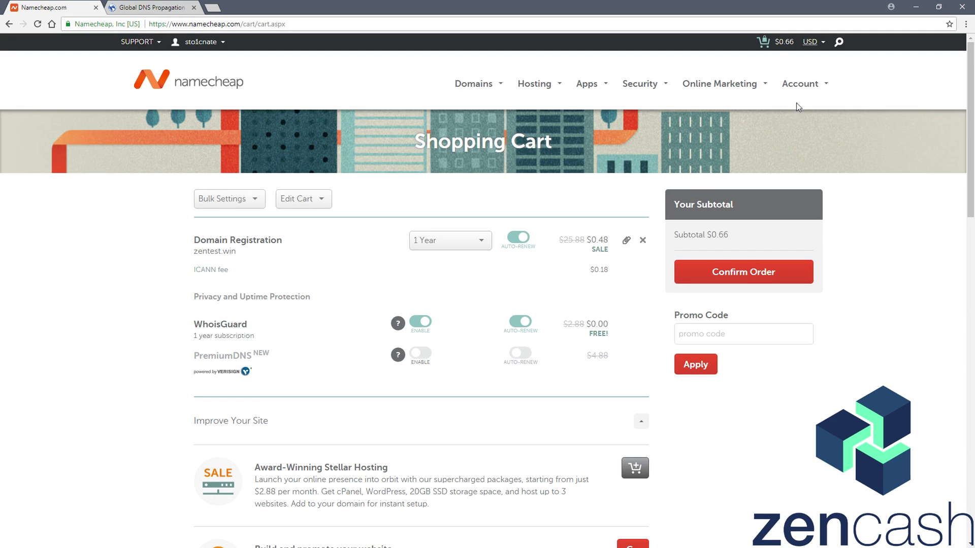
# From the account dashboard, open the management page for zenveritas.com.
pyautogui.click(806, 111)
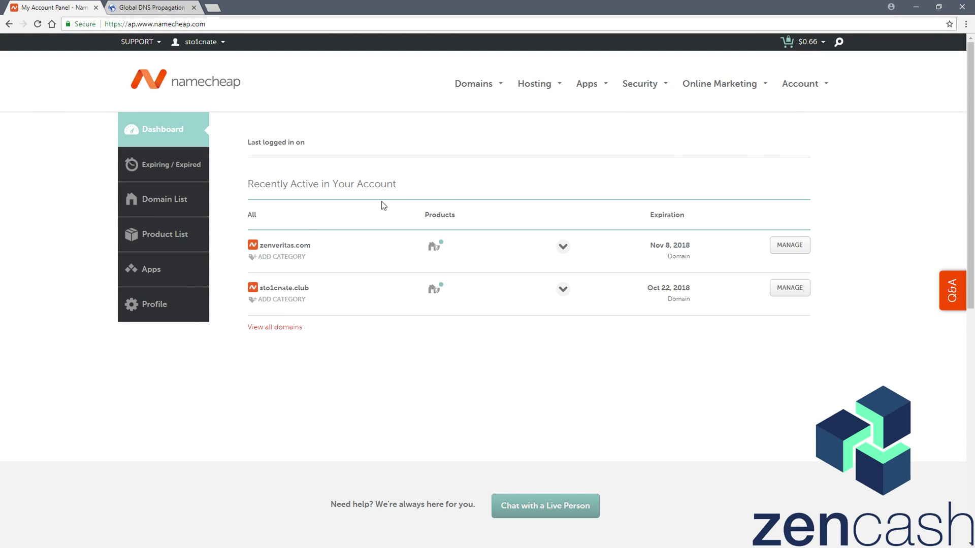
pyautogui.click(790, 245)
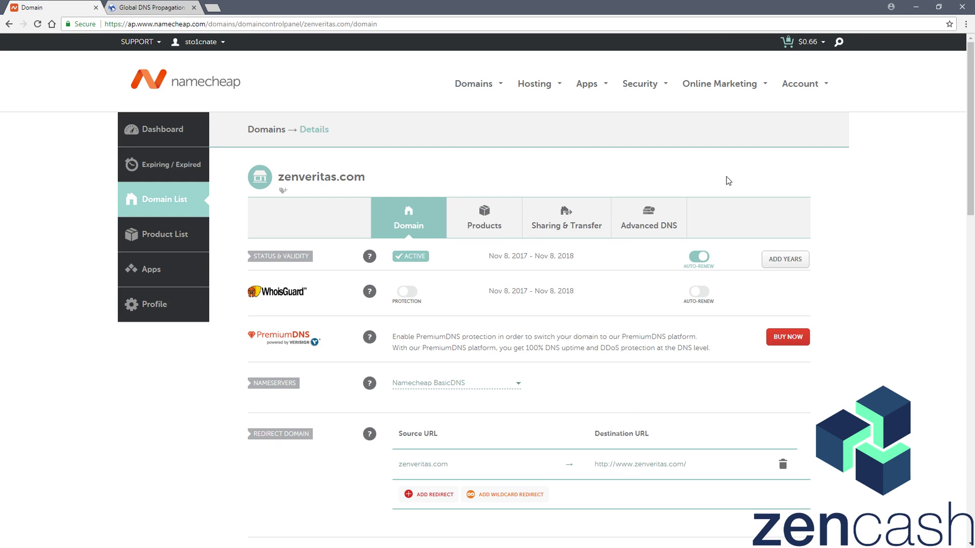
# Show zenveritas.com's Advanced DNS host records and add a new blank A Record row.
pyautogui.click(651, 222)
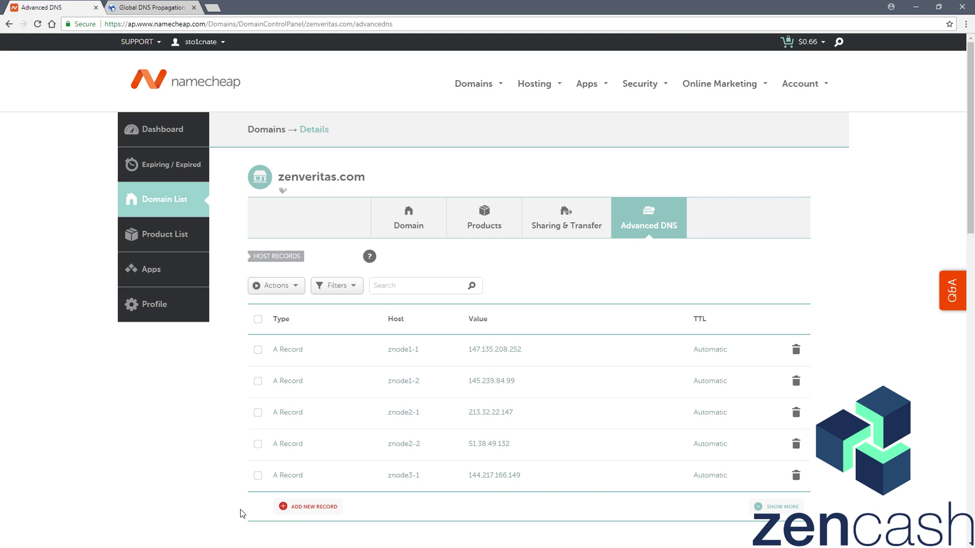
pyautogui.click(298, 507)
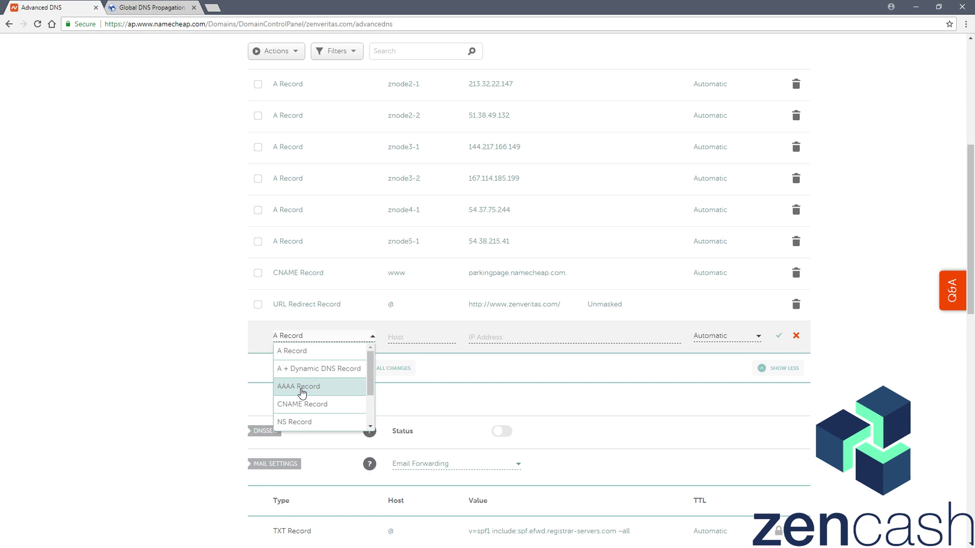
# Fill the new A Record with host zsec01, value 123.123.123.123, and TTL left at Automatic.
pyautogui.click(302, 358)
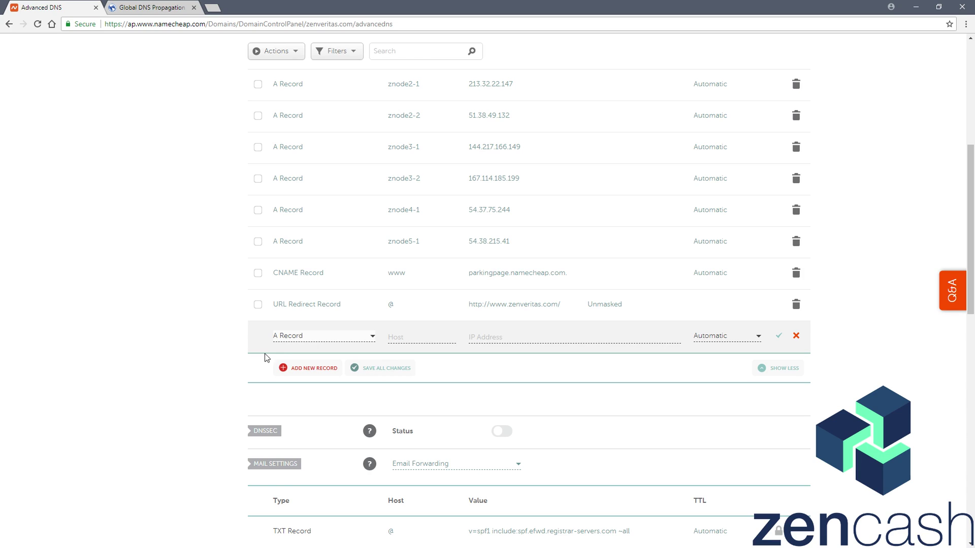
pyautogui.click(421, 339)
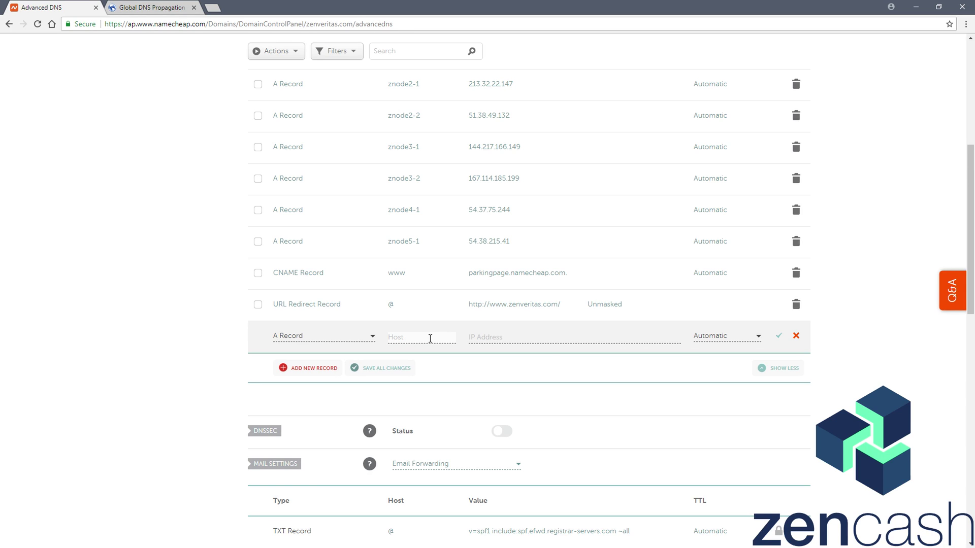
pyautogui.write('zsec01')
pyautogui.press('Tab')
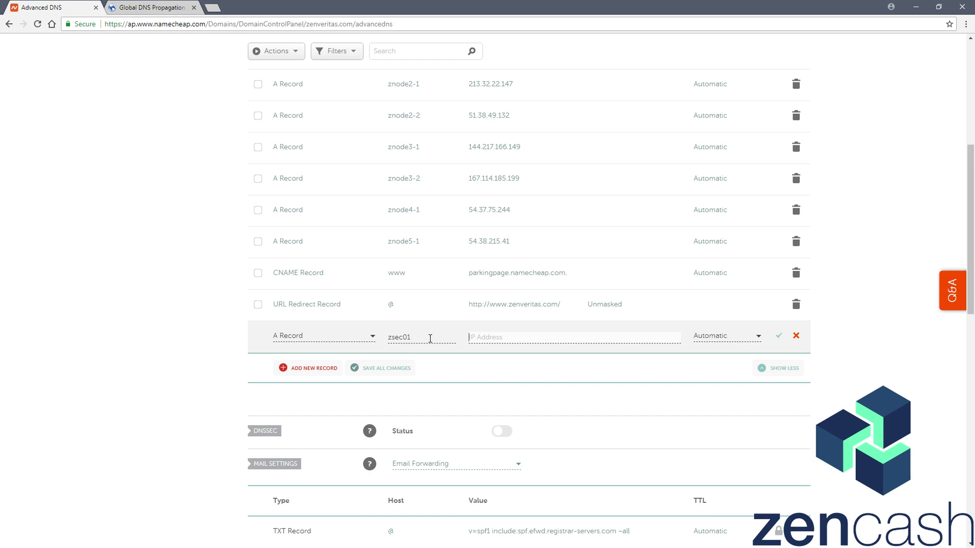
pyautogui.write('123.123.123.123.123')
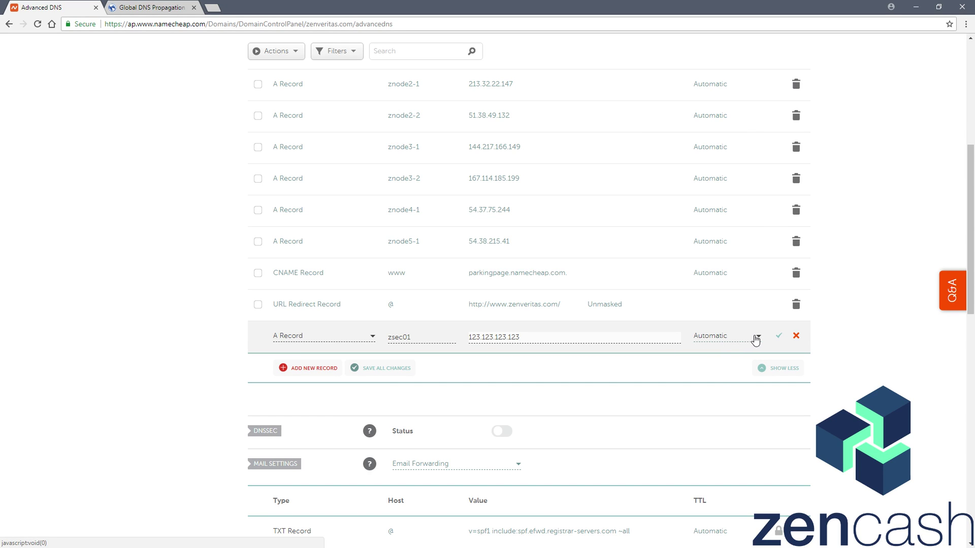
pyautogui.scroll(4, 863, 229)
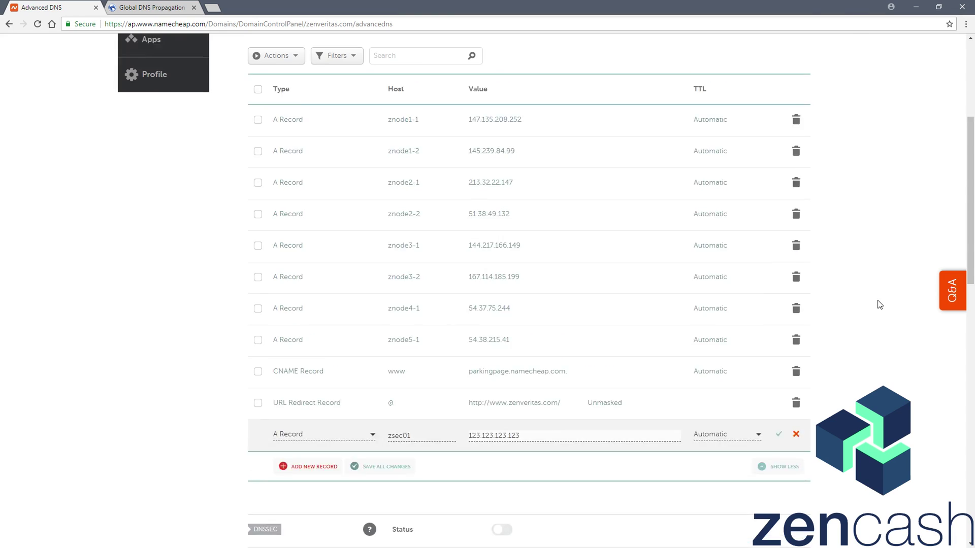
pyautogui.scroll(-2, 799, 363)
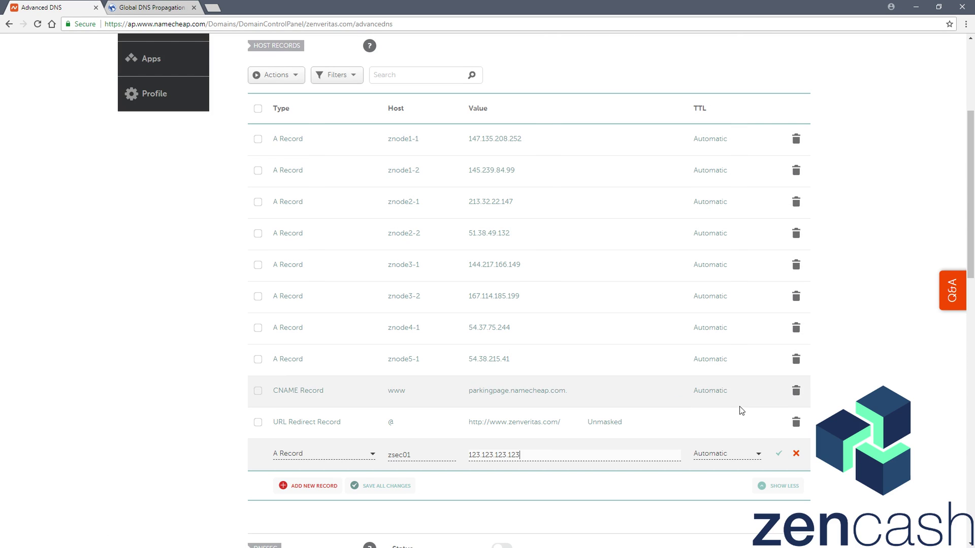
pyautogui.click(756, 453)
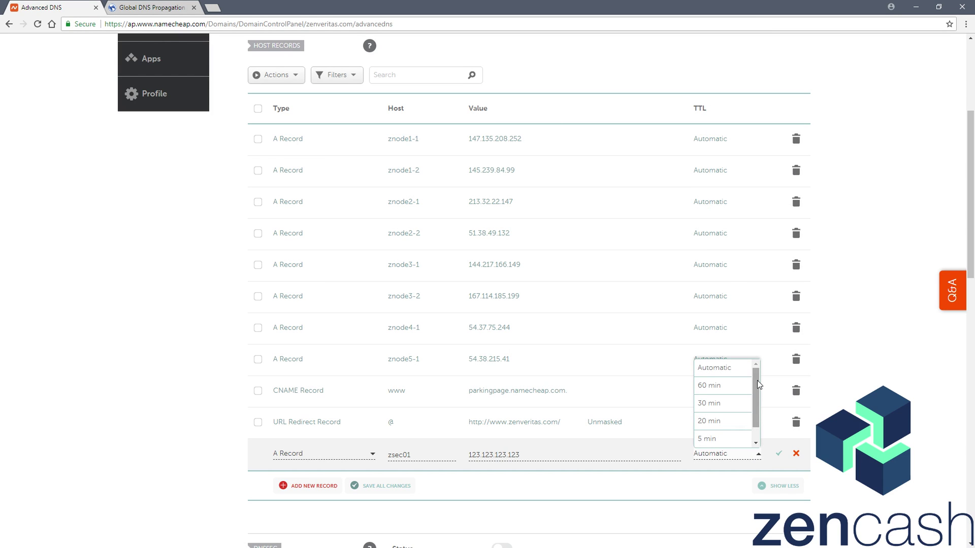
pyautogui.moveTo(756, 380); pyautogui.dragTo(760, 404)
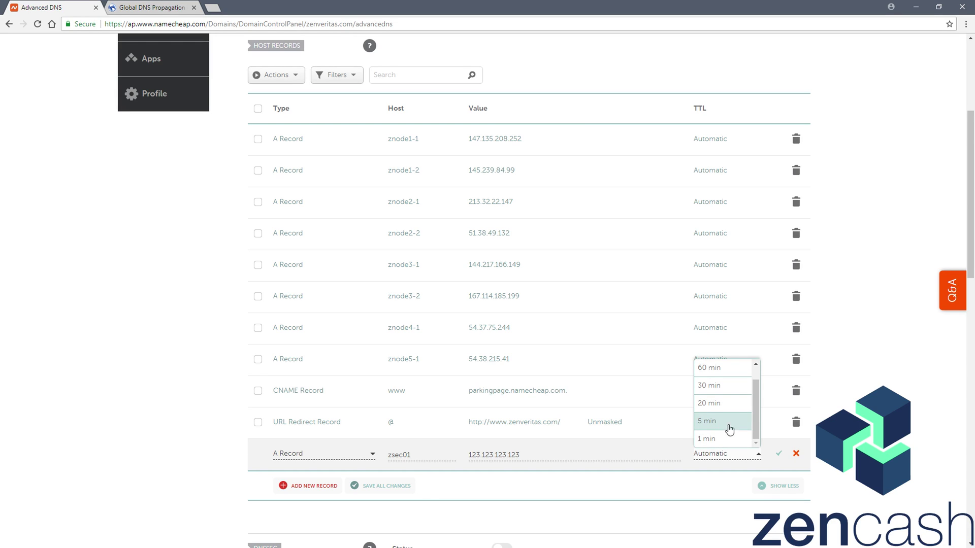
pyautogui.moveTo(756, 408); pyautogui.dragTo(757, 385)
pyautogui.click(731, 370)
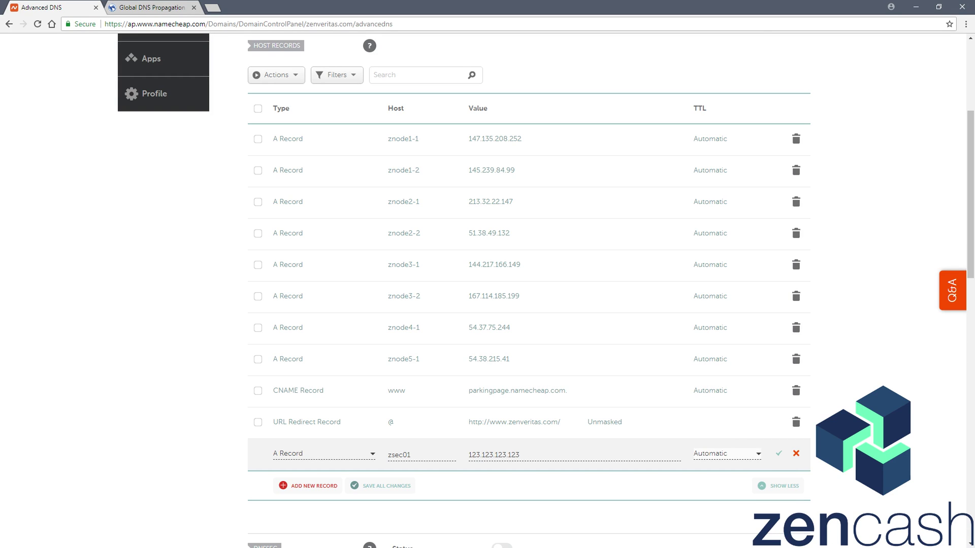
# Save the zsec01 A record and confirm it appears among zenveritas.com's host records.
pyautogui.click(778, 453)
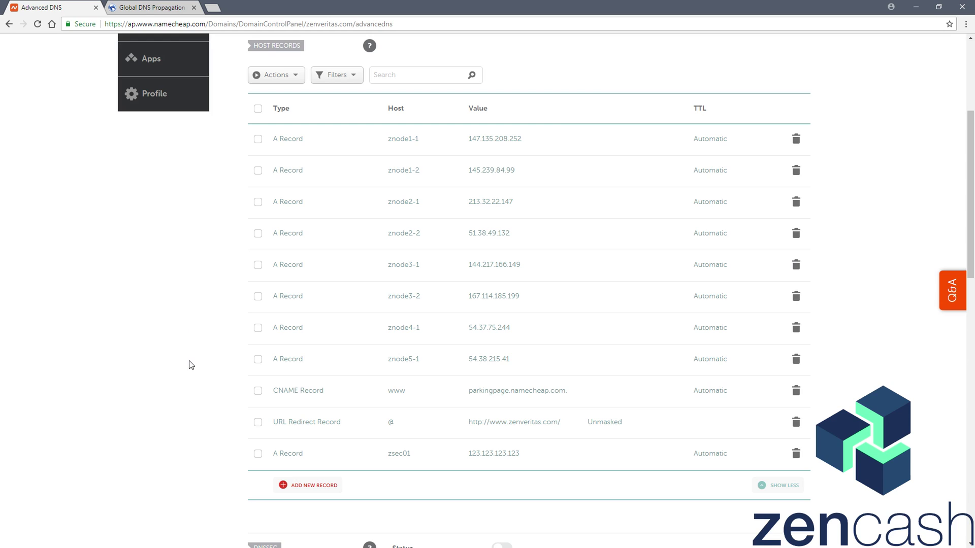
pyautogui.scroll(1, 185, 376)
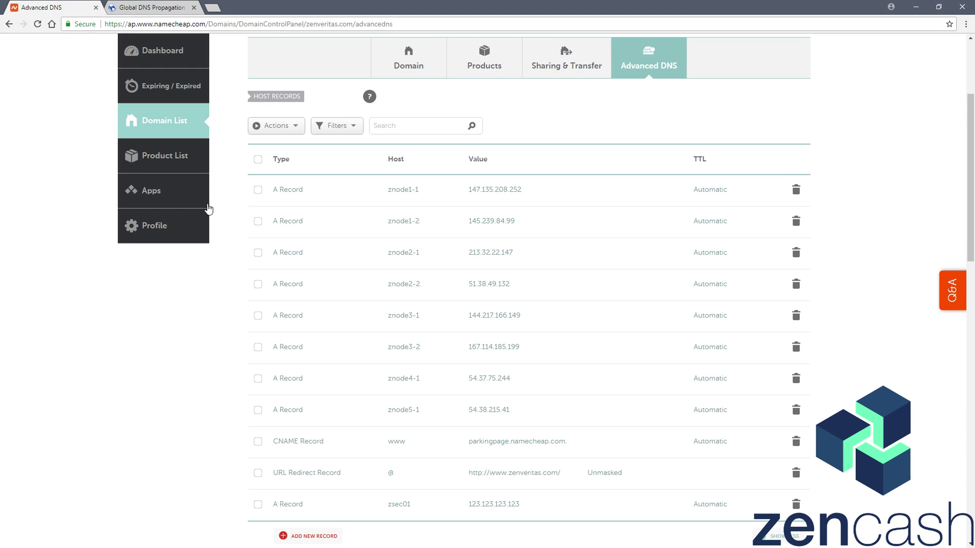
# On whatsmydns.net, enter znode1-1.zenveritas.com with record type A.
pyautogui.click(150, 8)
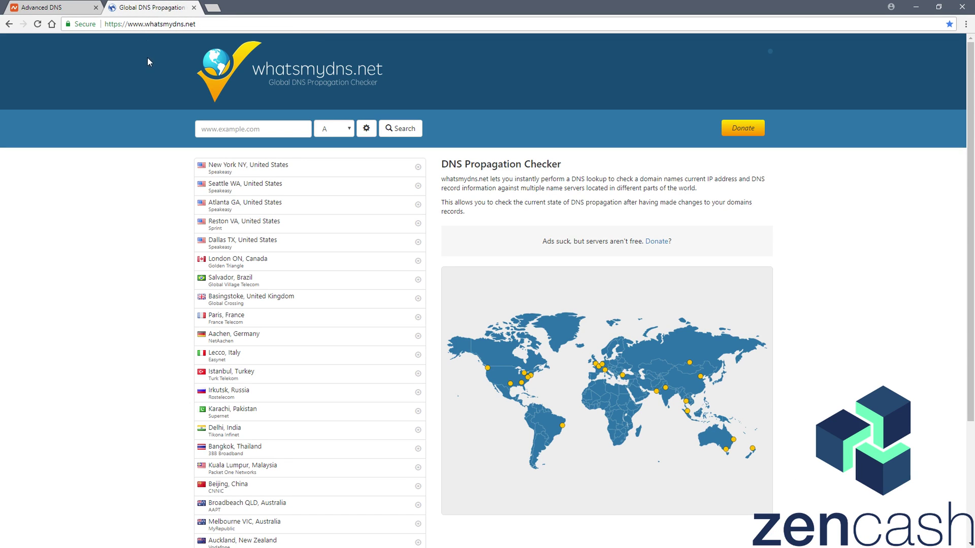
pyautogui.click(218, 134)
pyautogui.click(339, 132)
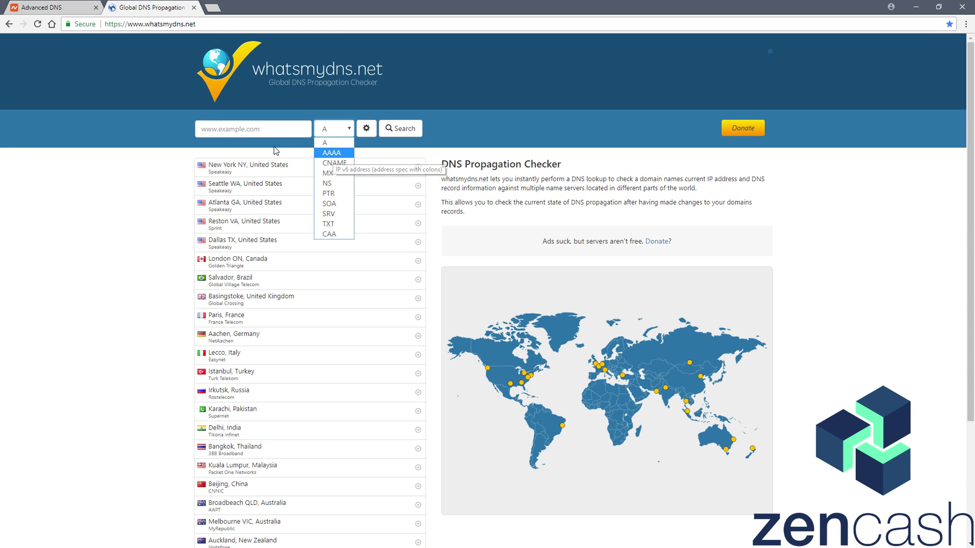
pyautogui.click(264, 131)
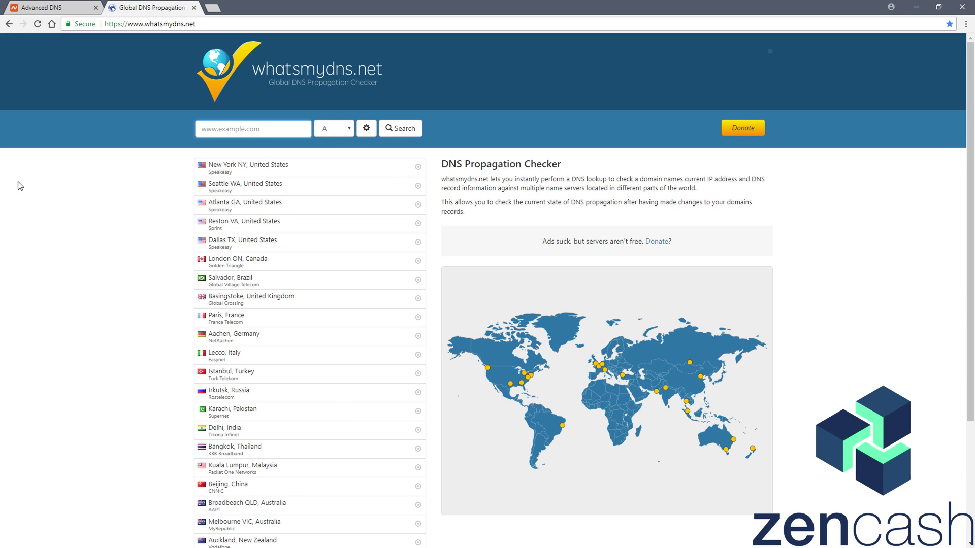
pyautogui.write('znode1-1.zenveritas.com')
# Run the znode1-1.zenveritas.com lookup and review results: resolved worldwide except Irkutsk, Russia.
pyautogui.click(402, 129)
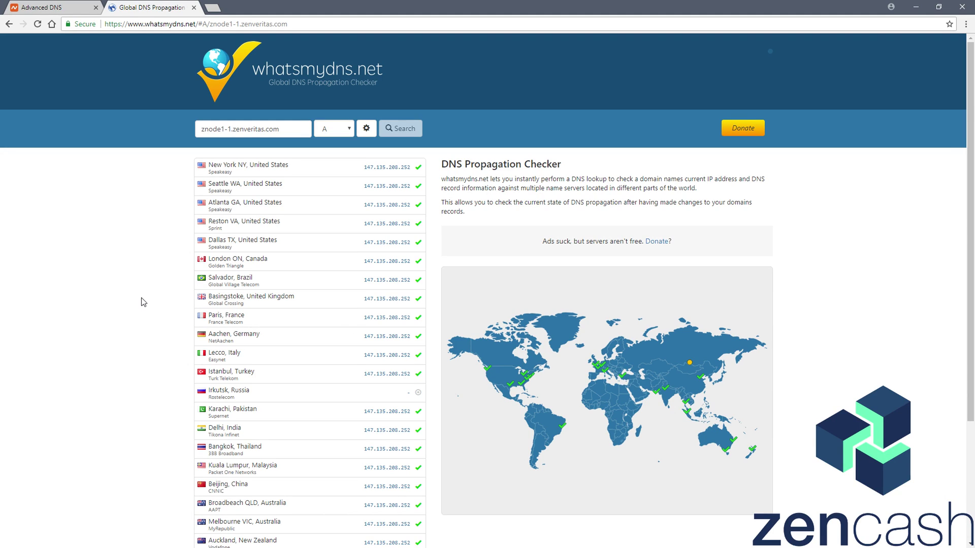
pyautogui.scroll(-1, 138, 282)
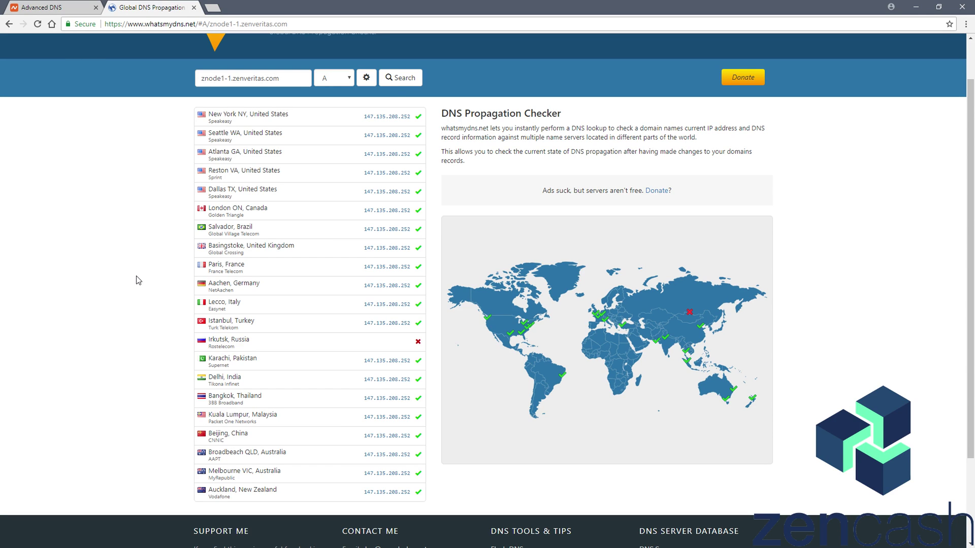
pyautogui.click(54, 8)
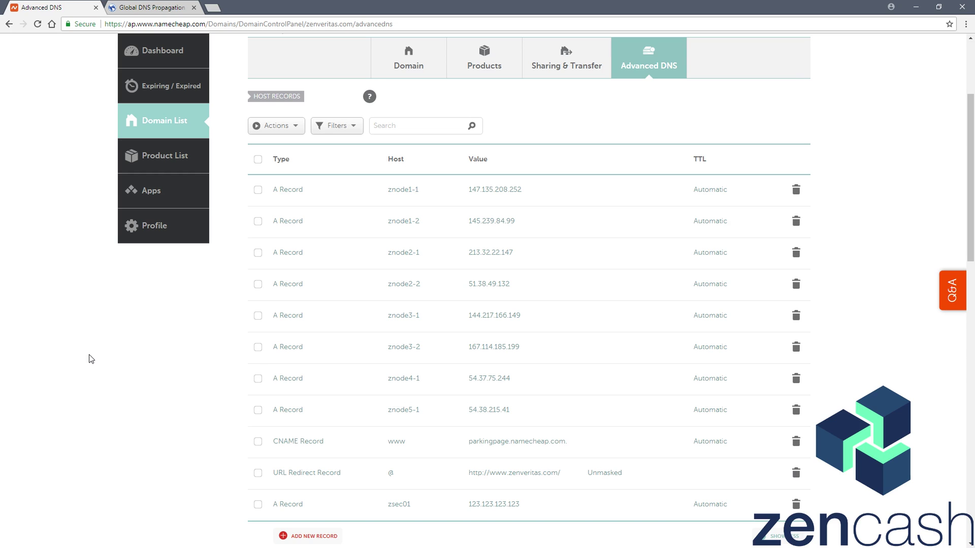
pyautogui.click(158, 8)
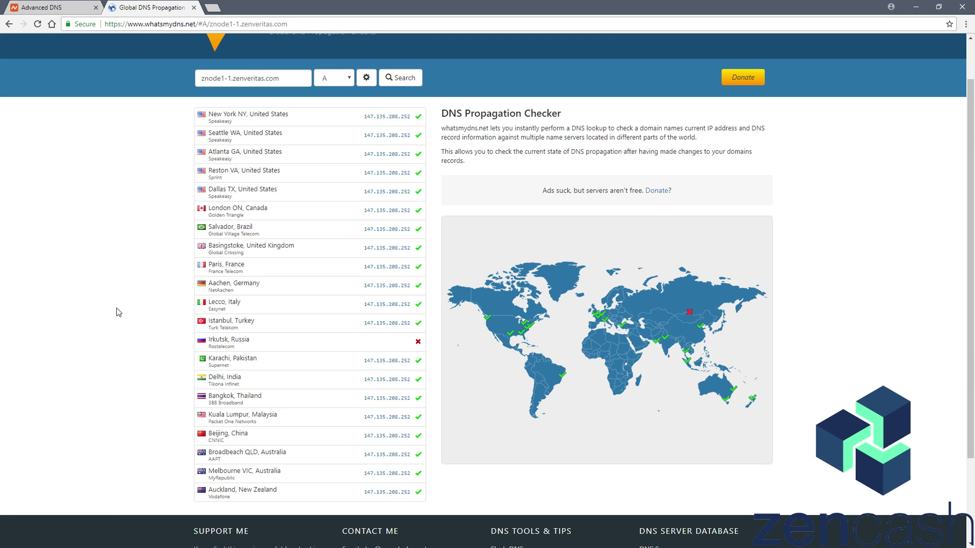